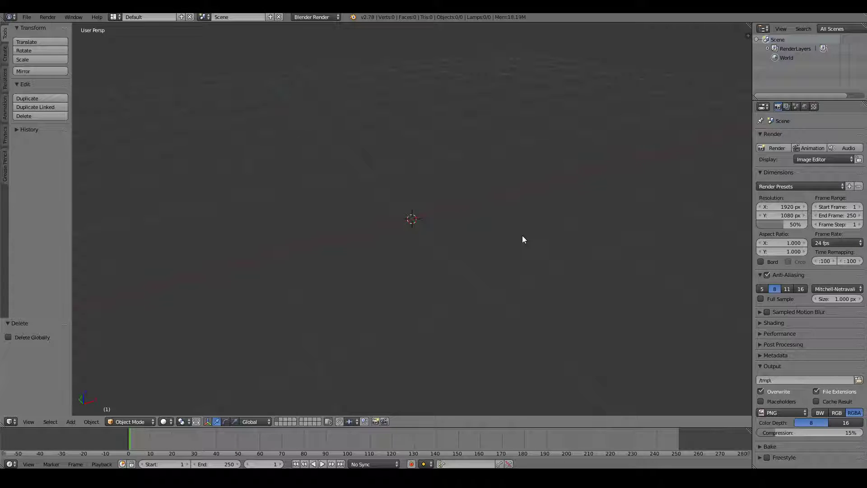
Step: Bring up the Add menu to choose a new object for the empty scene
{"action": "key", "text": "shift+a"}
Step: Add a mesh plane, orbit to look down on it, and enter Edit Mode
{"action": "mouse_move", "coordinate": [522, 234]}
{"action": "left_click", "coordinate": [542, 233]}
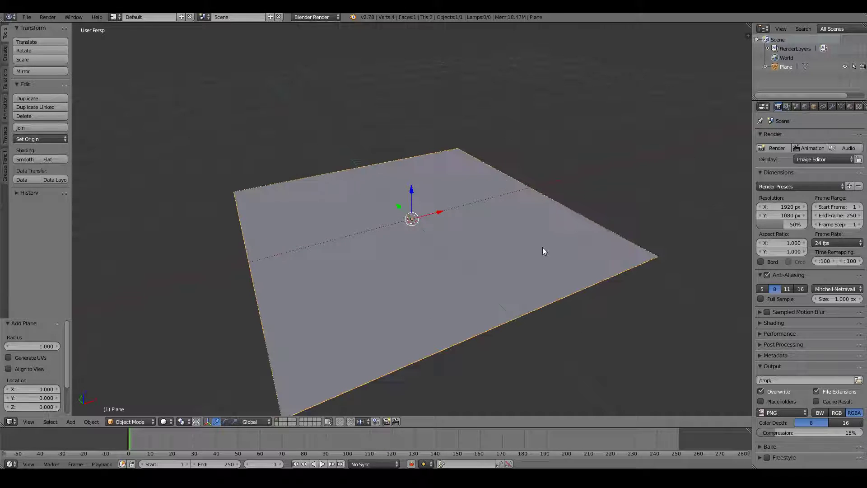
{"action": "key", "text": "Tab"}
{"action": "key", "text": "Tab"}
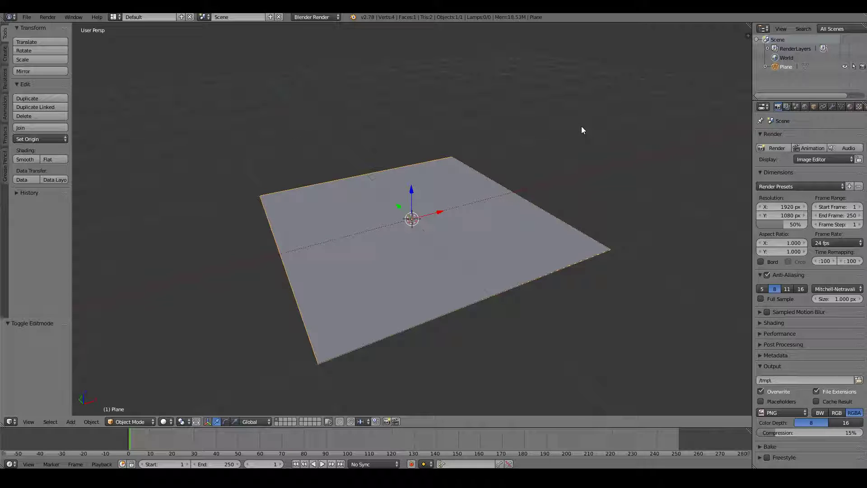
{"action": "middle_click_drag", "start_coordinate": [581, 127], "coordinate": [592, 213]}
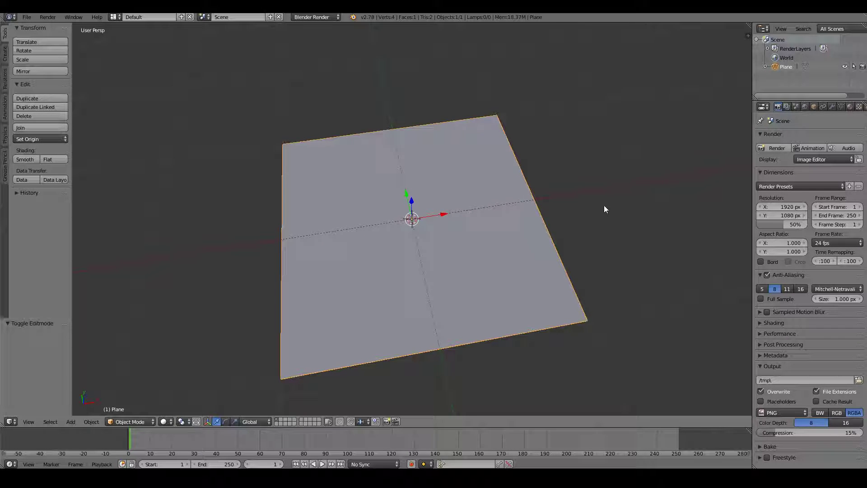
{"action": "key", "text": "Tab"}
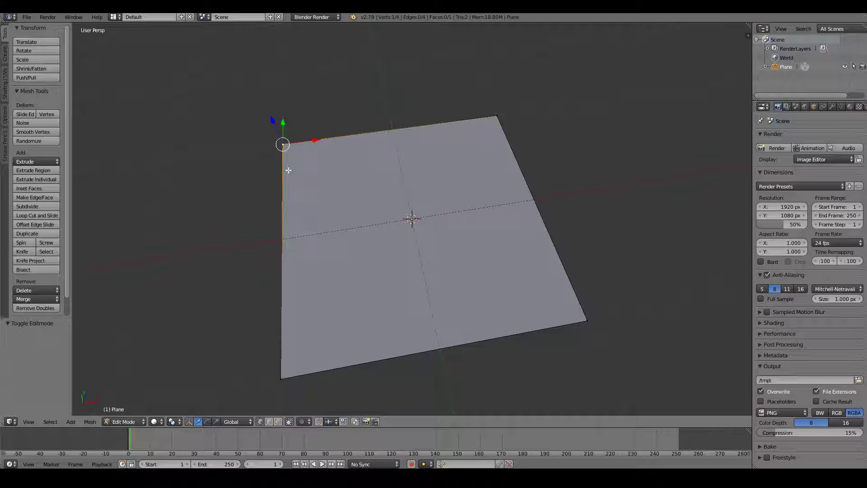
Step: Select each of the plane's four corner vertices in turn, orbiting and zooming the view
{"action": "right_click", "coordinate": [281, 378]}
{"action": "right_click", "coordinate": [562, 331]}
{"action": "right_click", "coordinate": [499, 119]}
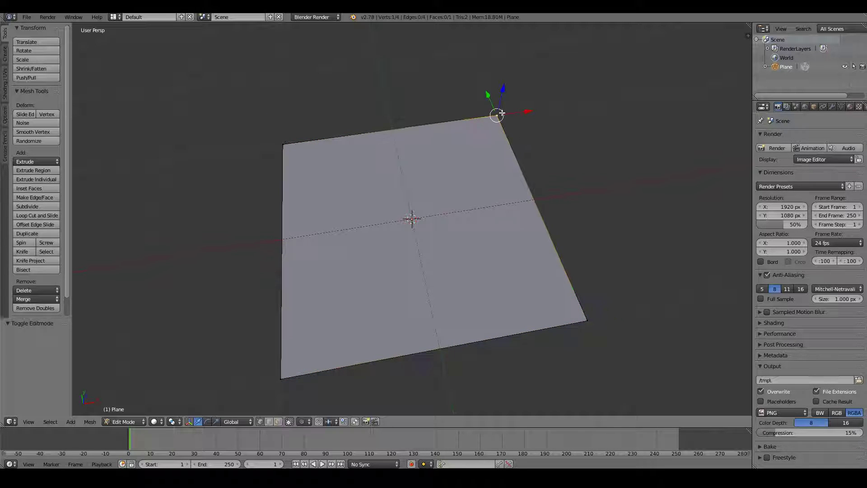
{"action": "right_click", "coordinate": [284, 145]}
{"action": "middle_click_drag", "start_coordinate": [303, 194], "coordinate": [384, 189]}
{"action": "scroll", "coordinate": [383, 189], "scroll_direction": "down", "scroll_amount": 5, "text": "ctrl"}
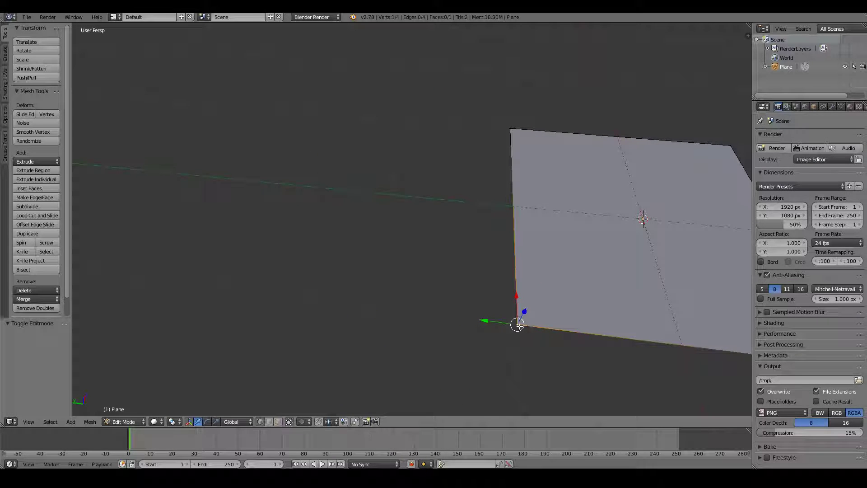
Step: Extrude a corner vertex into empty space to leave two loose vertices left of the plane
{"action": "key", "text": "e"}
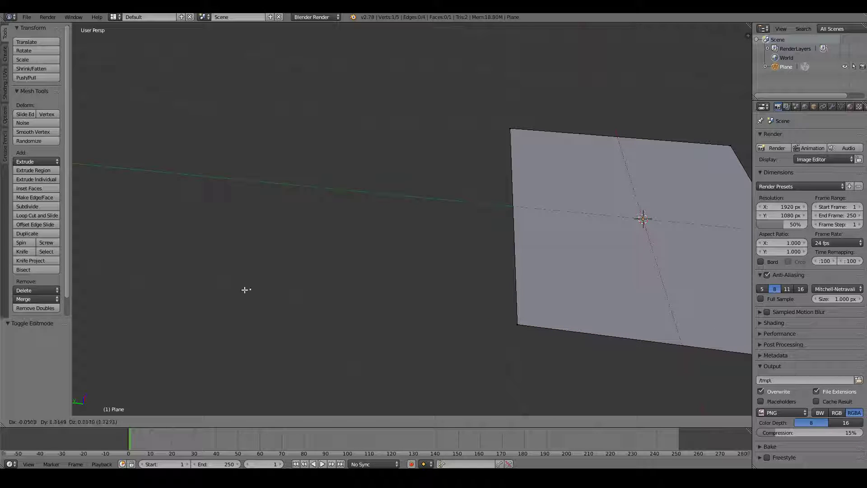
{"action": "left_click", "coordinate": [225, 287]}
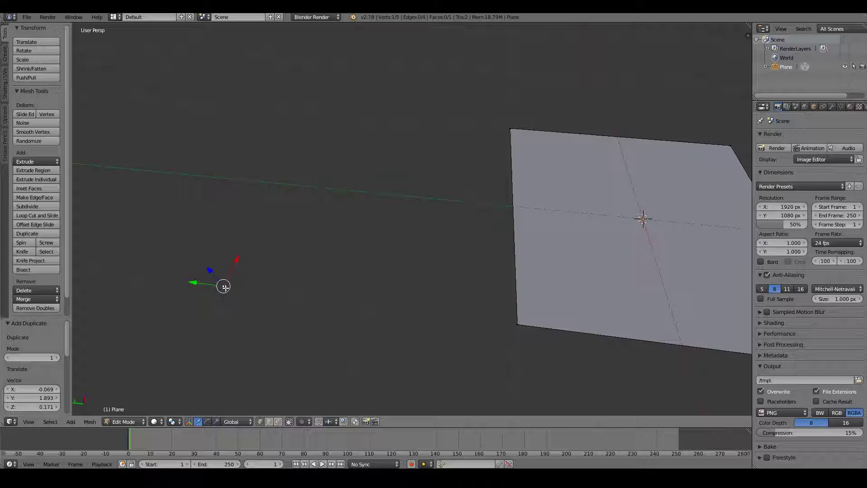
{"action": "middle_click_drag", "start_coordinate": [225, 288], "coordinate": [343, 273]}
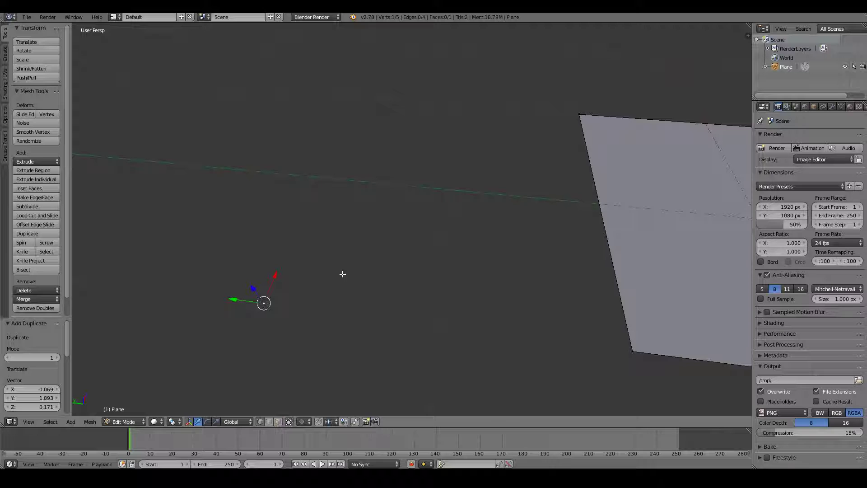
{"action": "key", "text": "x"}
{"action": "left_click", "coordinate": [342, 274]}
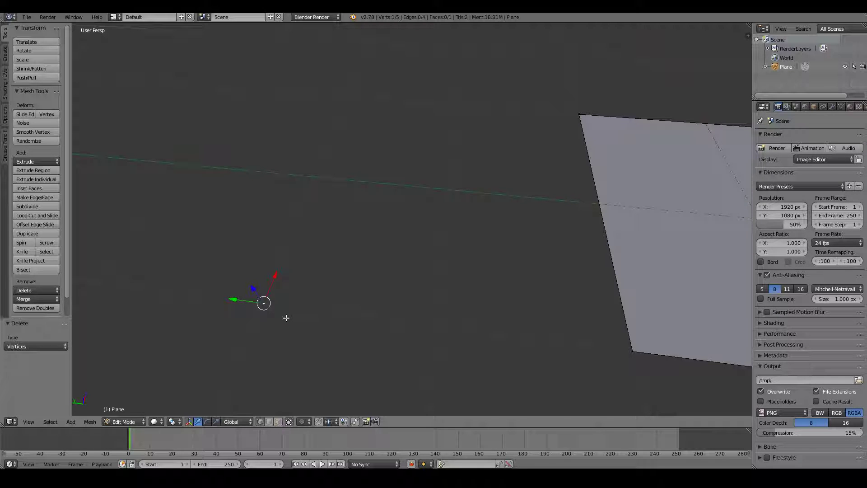
{"action": "key", "text": "e"}
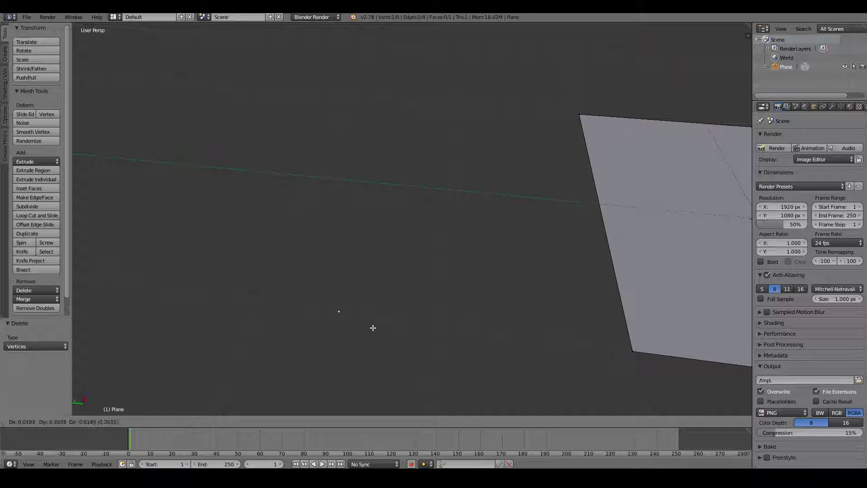
{"action": "left_click", "coordinate": [451, 340]}
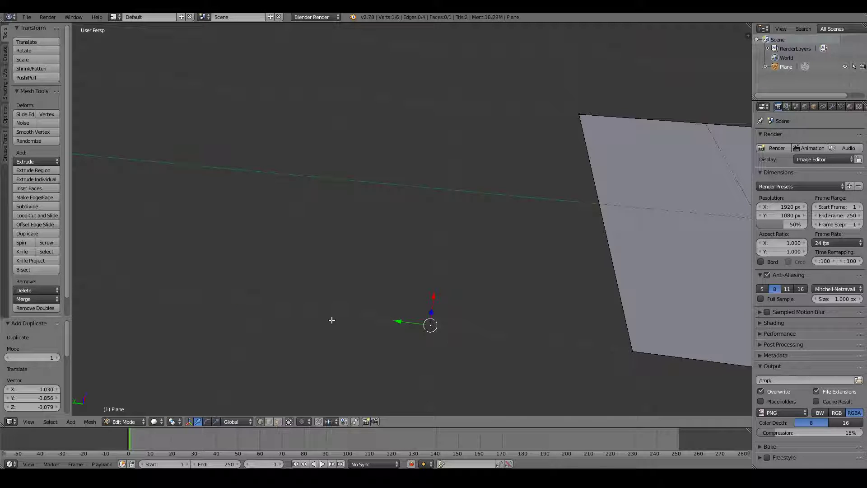
Step: Select both loose vertices, join them with F, then undo the new edge
{"action": "right_click", "coordinate": [266, 305], "text": "shift"}
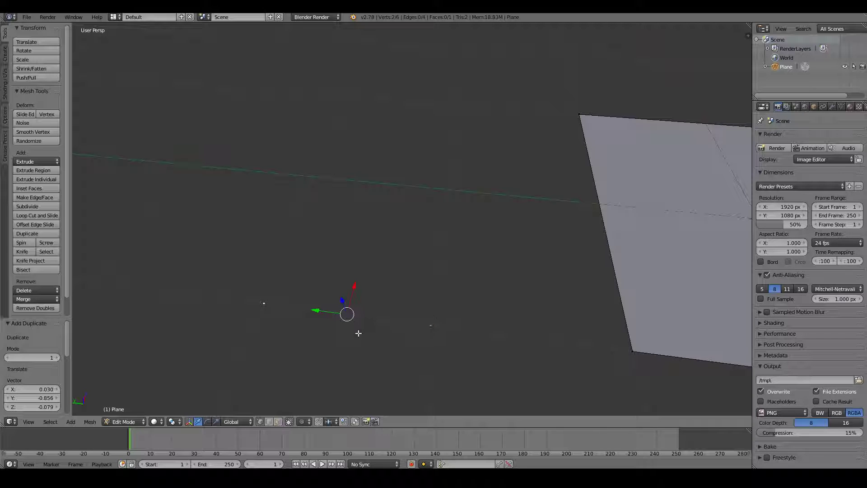
{"action": "key", "text": "f"}
{"action": "key", "text": "ctrl+z"}
{"action": "left_click", "coordinate": [90, 421]}
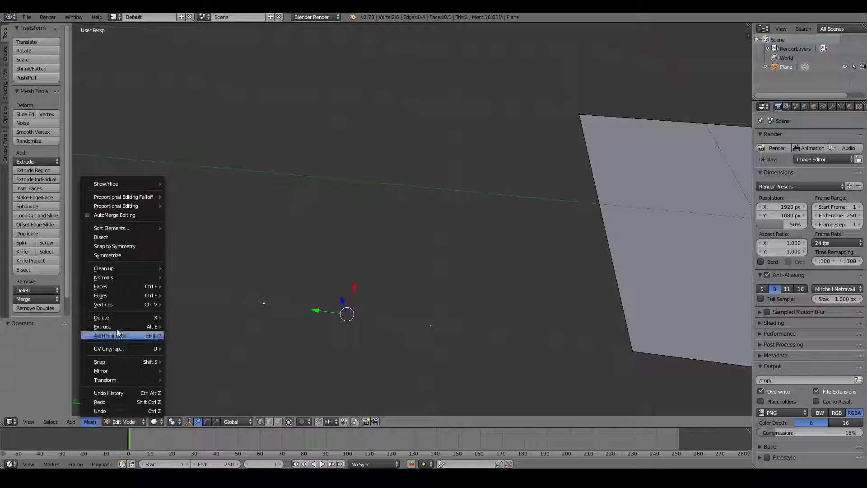
Step: Join the two loose vertices with Make Edge/Face and extrude a vertex above the right end
{"action": "mouse_move", "coordinate": [131, 295]}
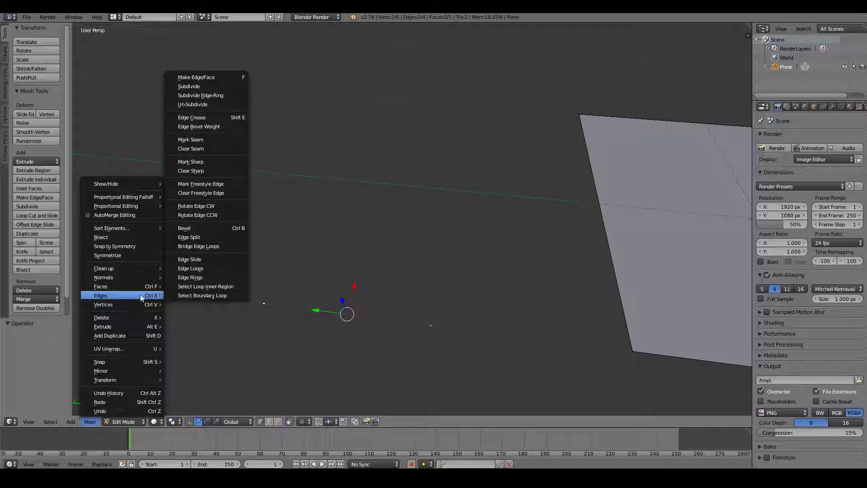
{"action": "left_click", "coordinate": [184, 78]}
{"action": "right_click", "coordinate": [431, 325], "text": "shift"}
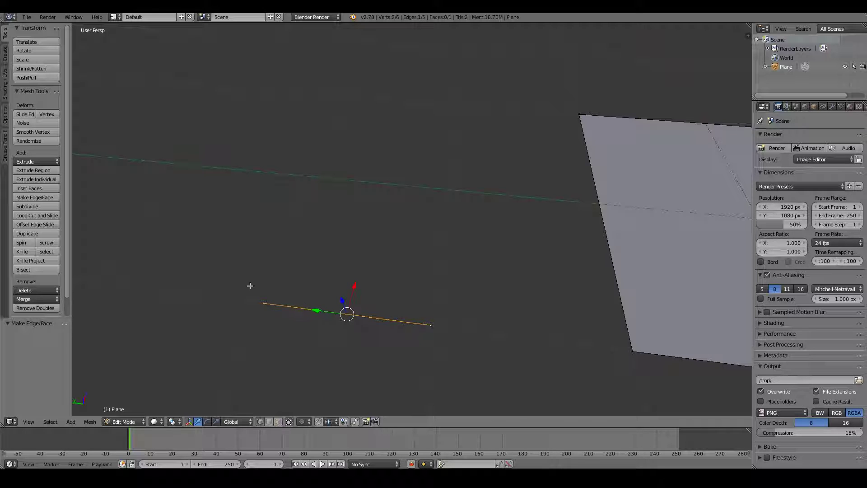
{"action": "right_click", "coordinate": [431, 324]}
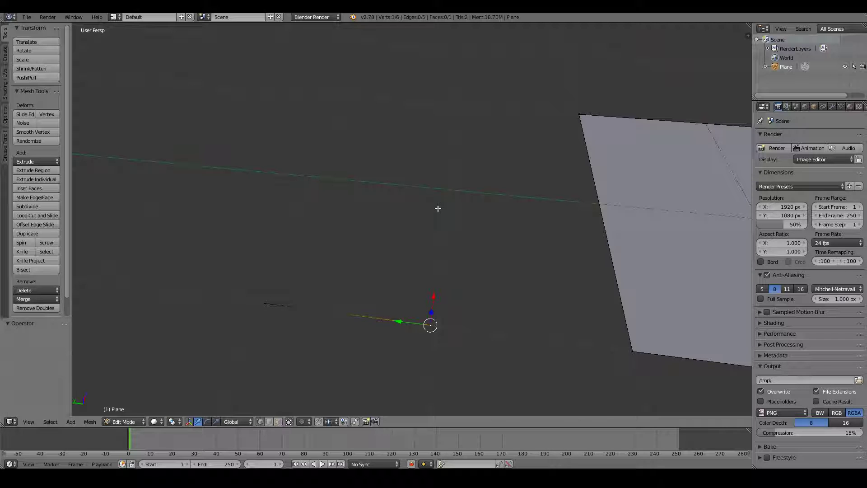
{"action": "left_click", "coordinate": [438, 208], "text": "ctrl"}
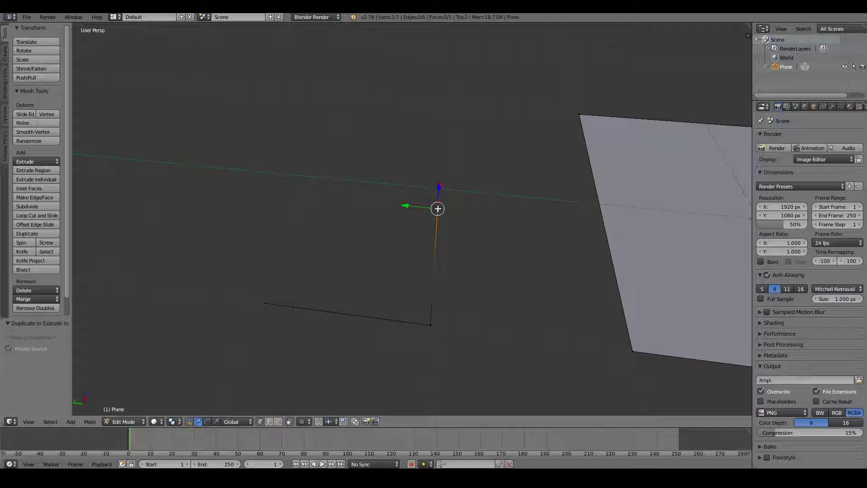
Step: Connect the top vertex to the left one and fill the triangle face
{"action": "right_click", "coordinate": [262, 304], "text": "shift"}
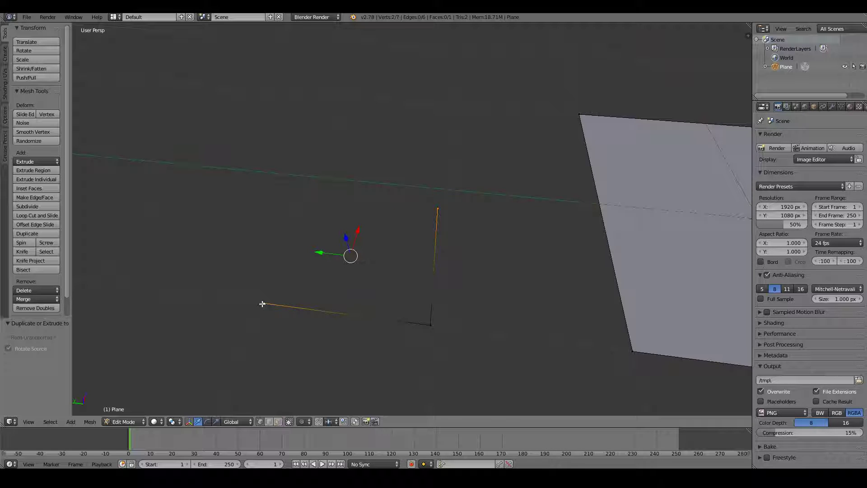
{"action": "key", "text": "f"}
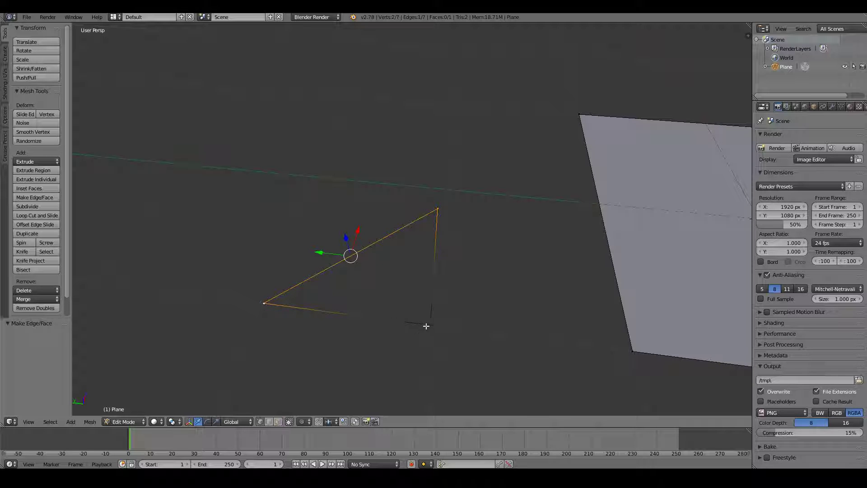
{"action": "right_click", "coordinate": [431, 325], "text": "shift"}
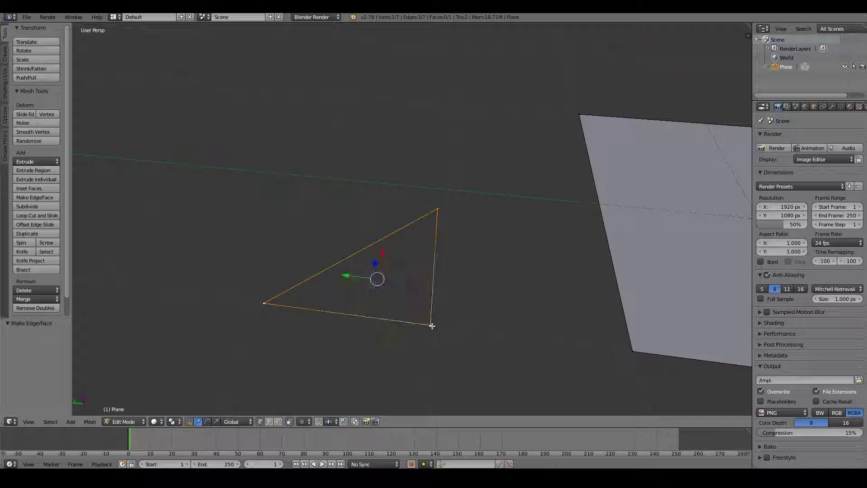
{"action": "key", "text": "f"}
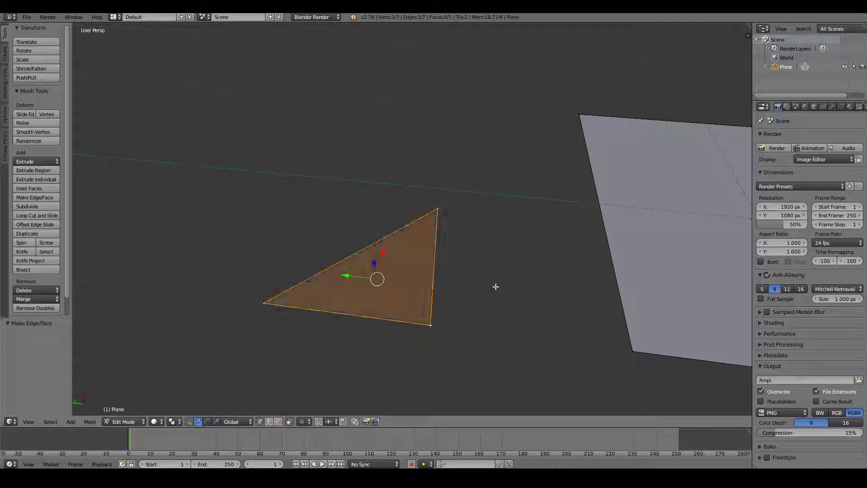
Step: Browse the Mesh menu, then deselect all geometry and zoom in on the triangle
{"action": "left_click", "coordinate": [93, 422]}
{"action": "mouse_move", "coordinate": [133, 294]}
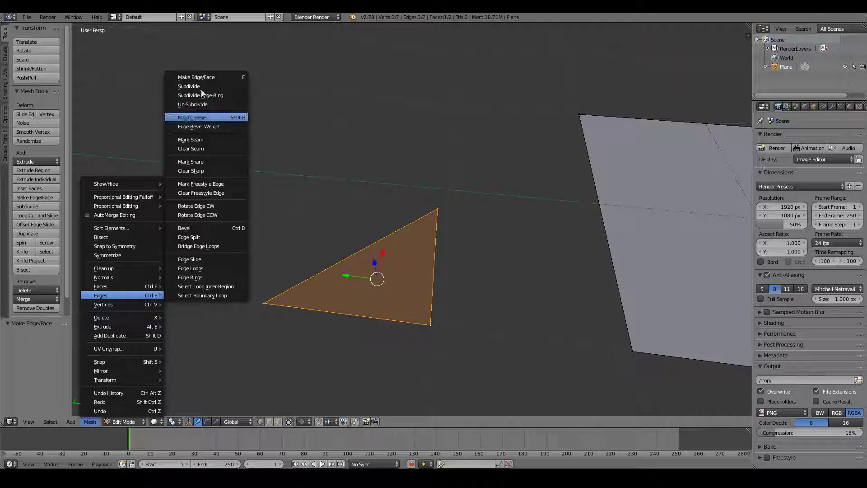
{"action": "key", "text": "a"}
{"action": "scroll", "coordinate": [393, 306], "scroll_direction": "up", "scroll_amount": 1}
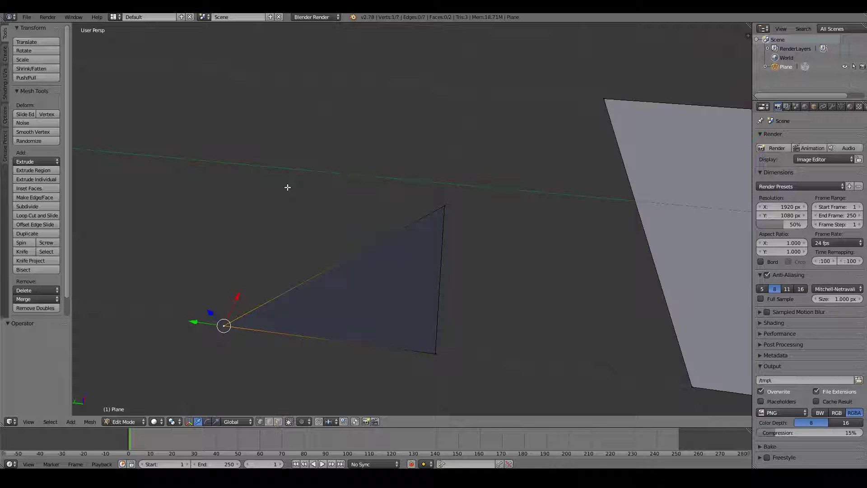
Step: Add a fourth corner above the triangle and delete its diagonal edge
{"action": "left_click", "coordinate": [288, 187], "text": "ctrl"}
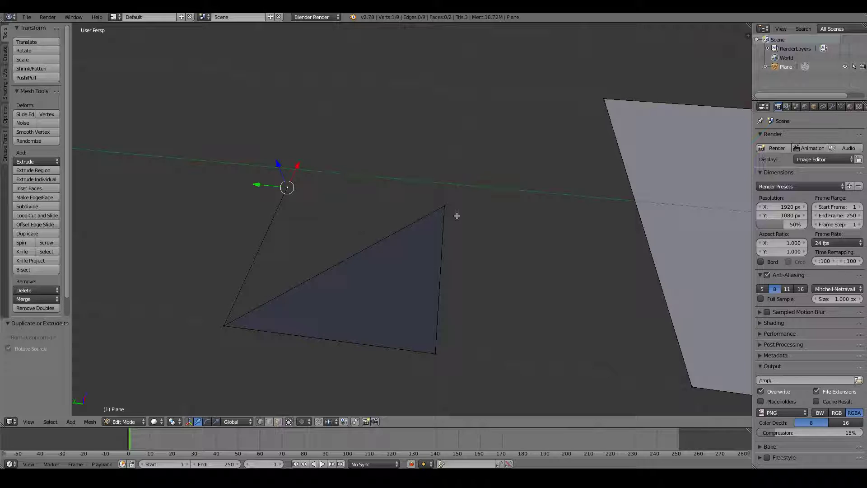
{"action": "left_click", "coordinate": [444, 205], "text": "shift"}
{"action": "key", "text": "f"}
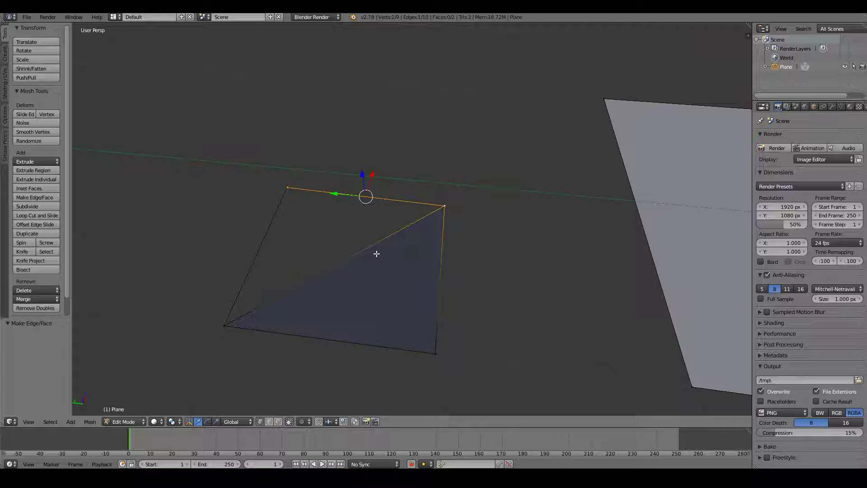
{"action": "right_click", "coordinate": [224, 325]}
{"action": "right_click", "coordinate": [444, 205], "text": "shift"}
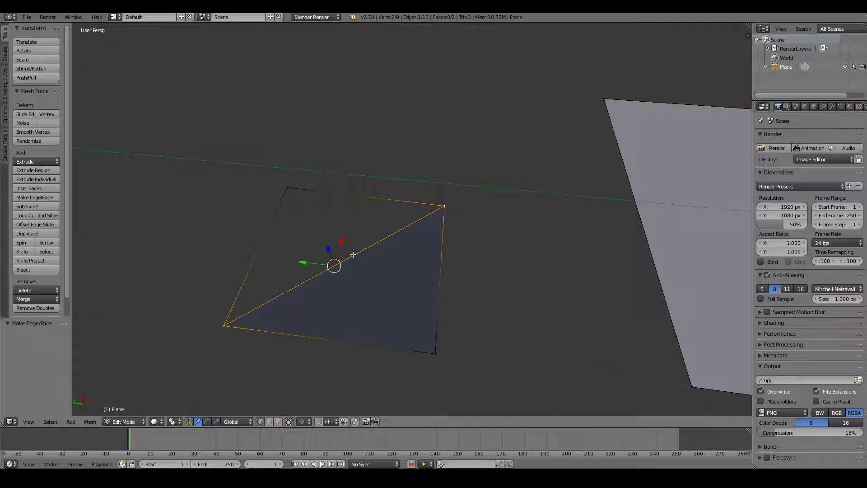
{"action": "key", "text": "x"}
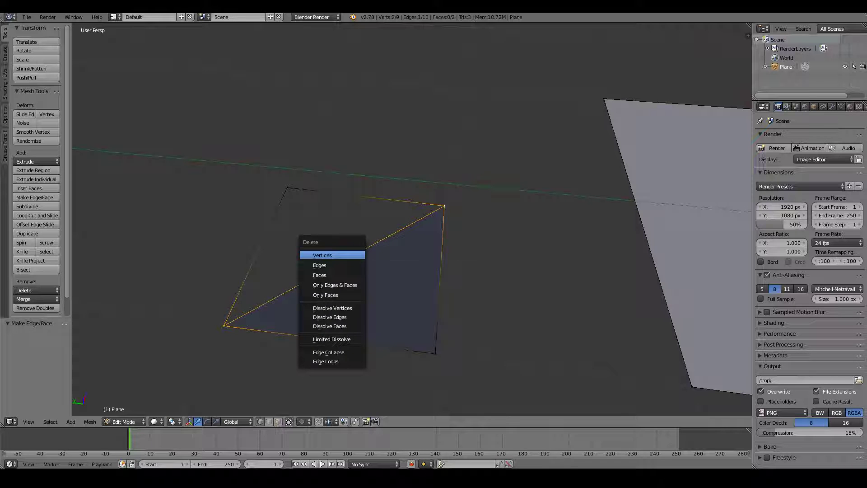
{"action": "left_click", "coordinate": [338, 265]}
Step: Select the four corner vertices and fill them as a single quad face
{"action": "right_click", "coordinate": [288, 189]}
{"action": "right_click", "coordinate": [225, 325], "text": "shift"}
{"action": "right_click", "coordinate": [432, 351], "text": "shift"}
{"action": "right_click", "coordinate": [449, 205], "text": "shift"}
{"action": "key", "text": "f"}
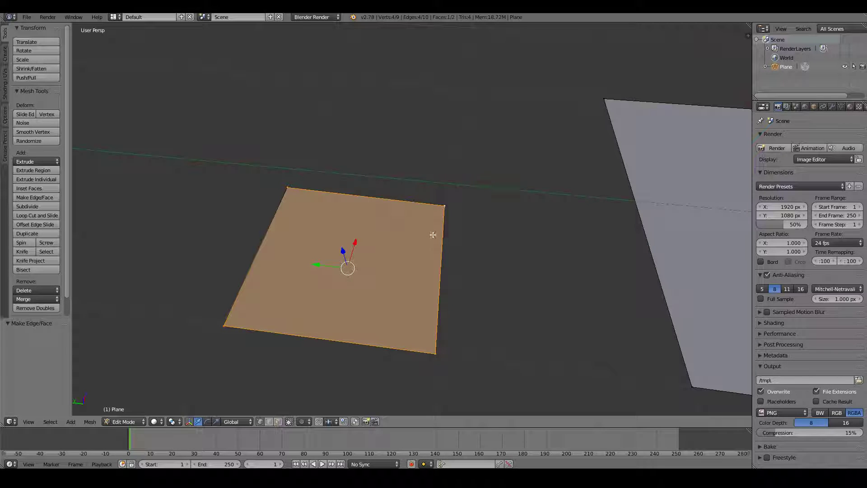
{"action": "scroll", "coordinate": [434, 234], "scroll_direction": "down", "scroll_amount": 2}
Step: Box-select the small hand-built quad and delete its vertices
{"action": "key", "text": "a"}
{"action": "key", "text": "a"}
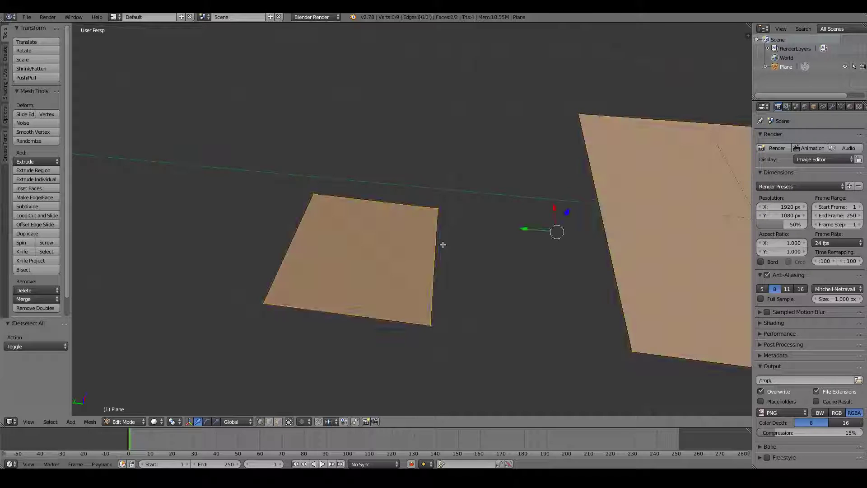
{"action": "key", "text": "a"}
{"action": "key", "text": "b"}
{"action": "left_click_drag", "start_coordinate": [214, 154], "coordinate": [465, 373]}
{"action": "key", "text": "x"}
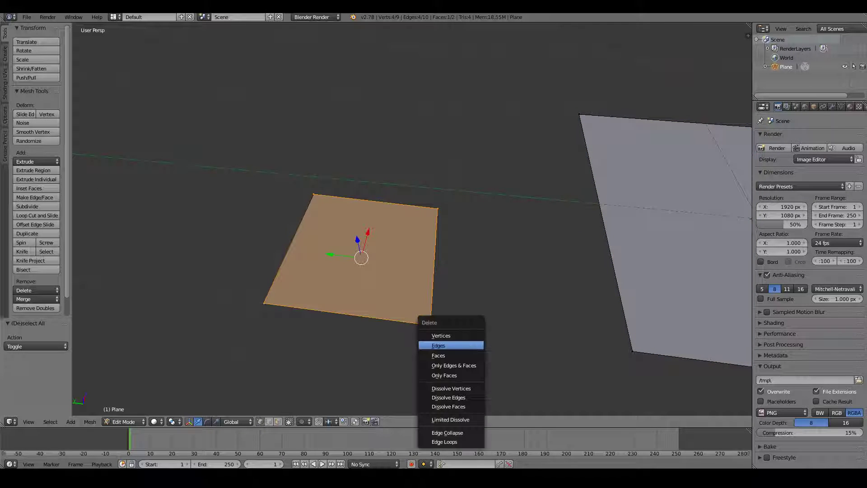
{"action": "left_click", "coordinate": [465, 336]}
Step: Delete the leftover lone vertex and frame the remaining plane in the view
{"action": "right_click", "coordinate": [314, 193]}
{"action": "key", "text": "x"}
{"action": "left_click", "coordinate": [313, 192]}
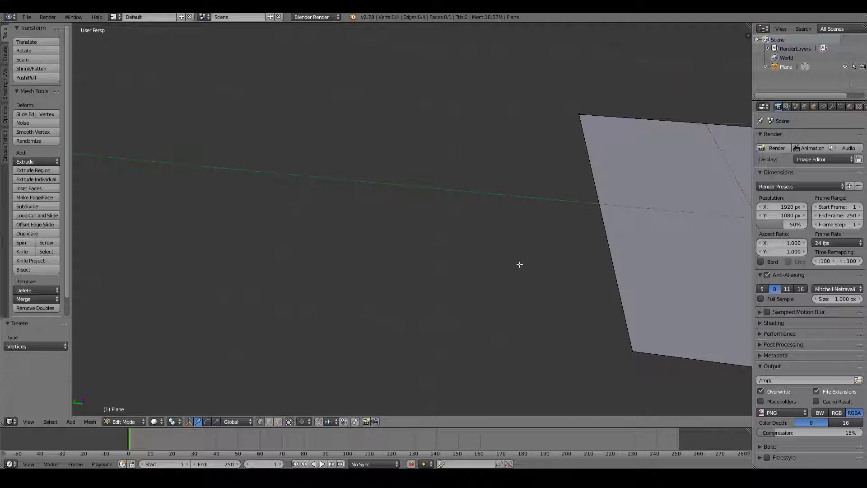
{"action": "key", "text": "Home"}
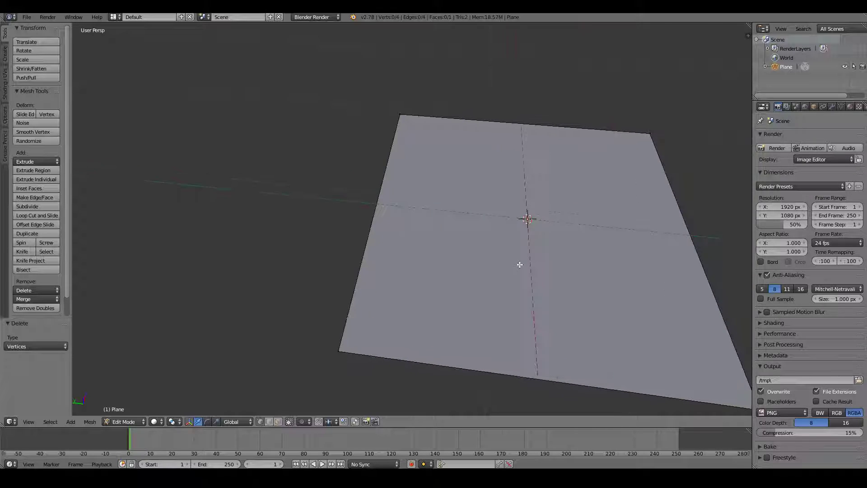
Step: Deselect everything, then select the plane's corner vertices one at a time
{"action": "key", "text": "a"}
{"action": "key", "text": "a"}
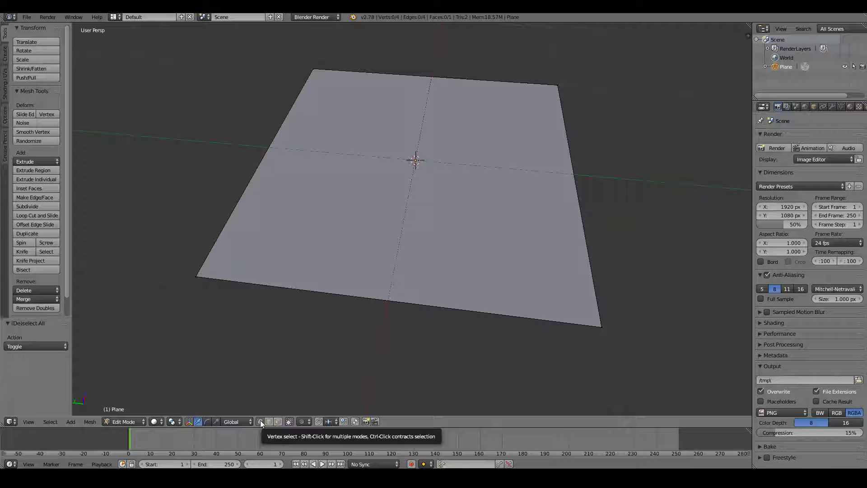
{"action": "right_click", "coordinate": [196, 277]}
{"action": "right_click", "coordinate": [600, 325]}
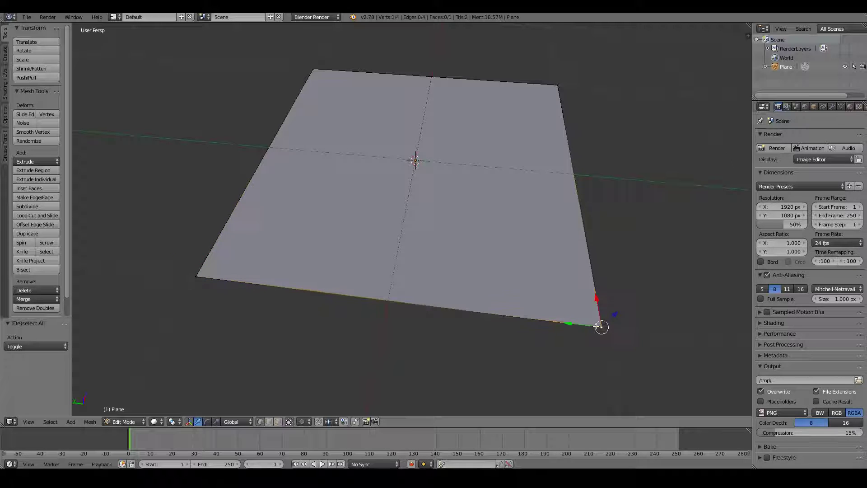
{"action": "right_click", "coordinate": [557, 85]}
{"action": "right_click", "coordinate": [330, 73]}
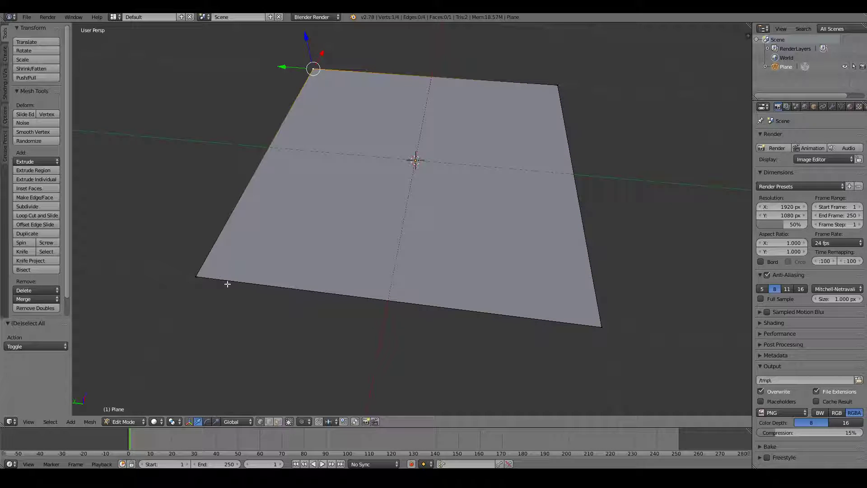
{"action": "right_click", "coordinate": [196, 277]}
{"action": "right_click", "coordinate": [598, 323]}
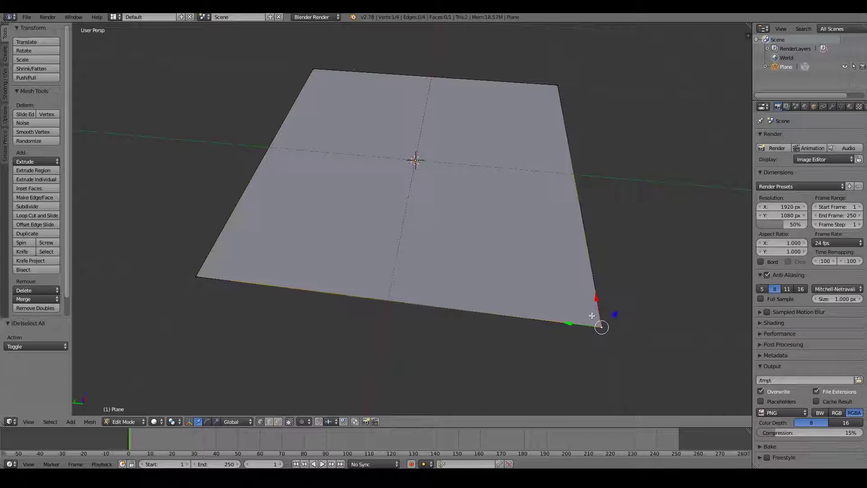
{"action": "right_click", "coordinate": [562, 93]}
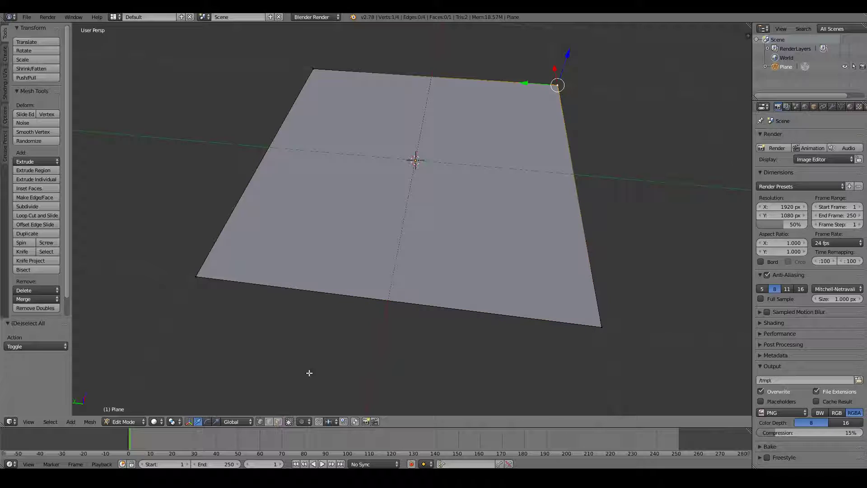
Step: Select each plane edge in turn in edge mode, then select the face in face mode
{"action": "left_click", "coordinate": [268, 421]}
{"action": "right_click", "coordinate": [268, 147]}
{"action": "right_click", "coordinate": [430, 76]}
{"action": "right_click", "coordinate": [572, 164]}
{"action": "right_click", "coordinate": [453, 304]}
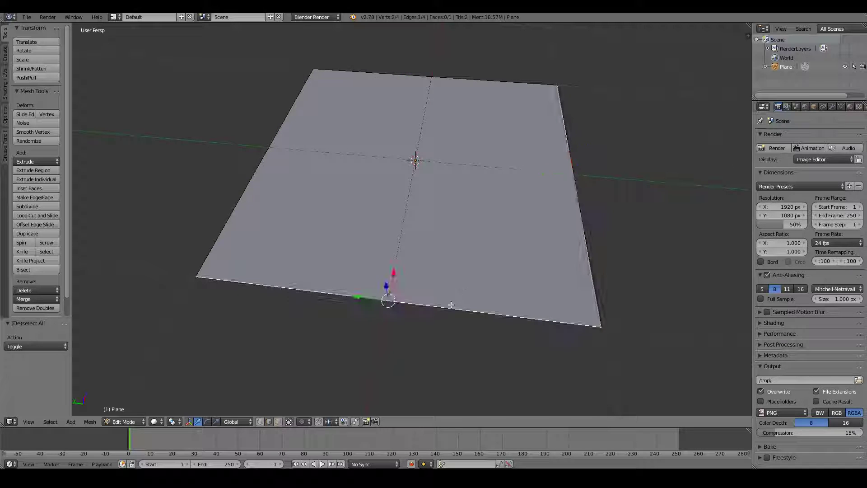
{"action": "right_click", "coordinate": [252, 162]}
{"action": "right_click", "coordinate": [410, 73]}
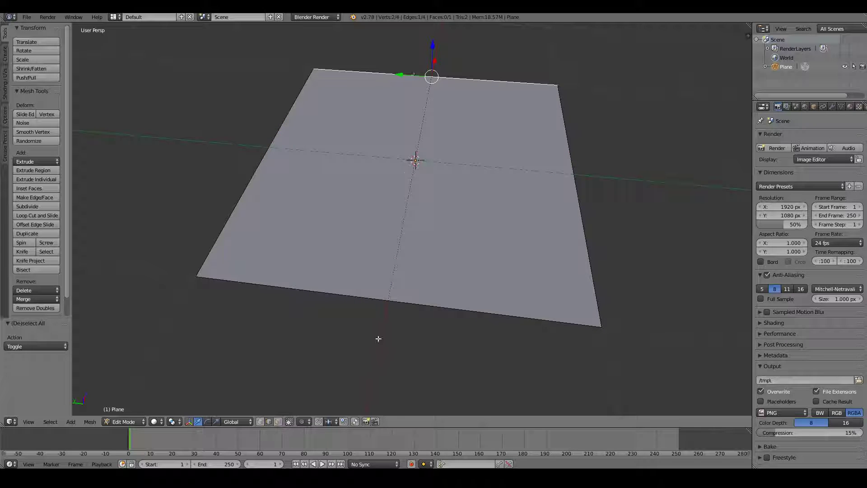
{"action": "left_click", "coordinate": [277, 422]}
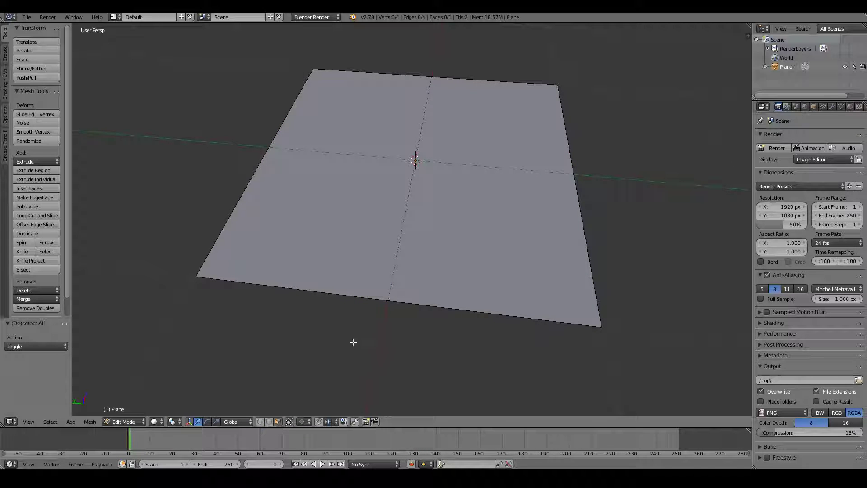
{"action": "right_click", "coordinate": [429, 138]}
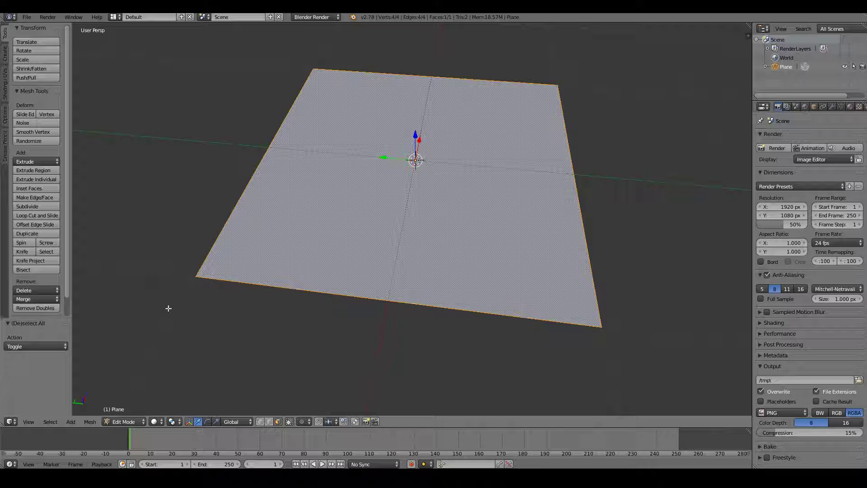
Step: Select only the plane's bottom-left vertex and orbit to look down on the plane
{"action": "key", "text": "a"}
{"action": "key", "text": "a"}
{"action": "right_click", "coordinate": [196, 276]}
{"action": "middle_click_drag", "start_coordinate": [262, 271], "coordinate": [234, 196]}
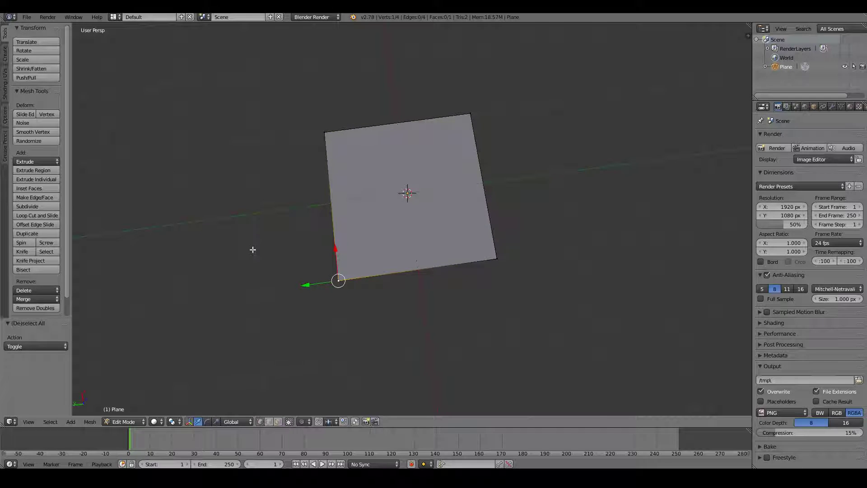
{"action": "middle_click_drag", "start_coordinate": [540, 242], "coordinate": [535, 275]}
{"action": "middle_click_drag", "start_coordinate": [394, 212], "coordinate": [269, 196]}
Step: Extrude a chain of vertices from the corner, curving up and back down
{"action": "right_click", "coordinate": [261, 198], "text": "ctrl"}
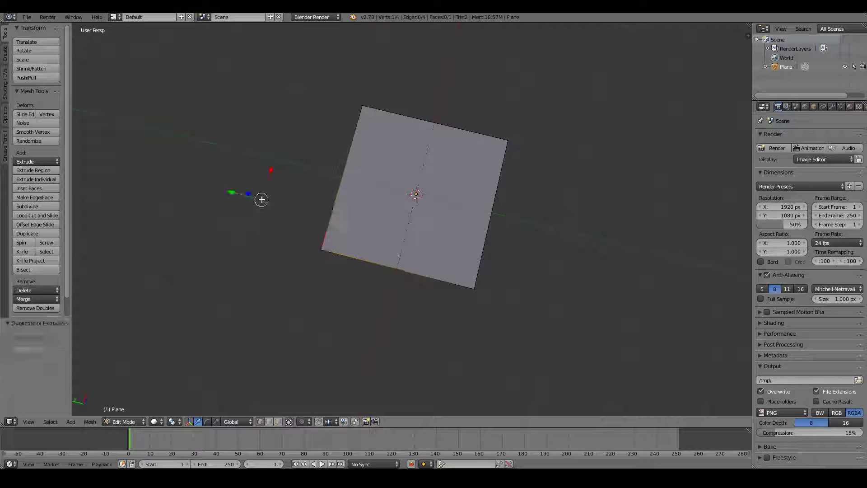
{"action": "right_click", "coordinate": [235, 140], "text": "ctrl"}
{"action": "right_click", "coordinate": [245, 85], "text": "ctrl"}
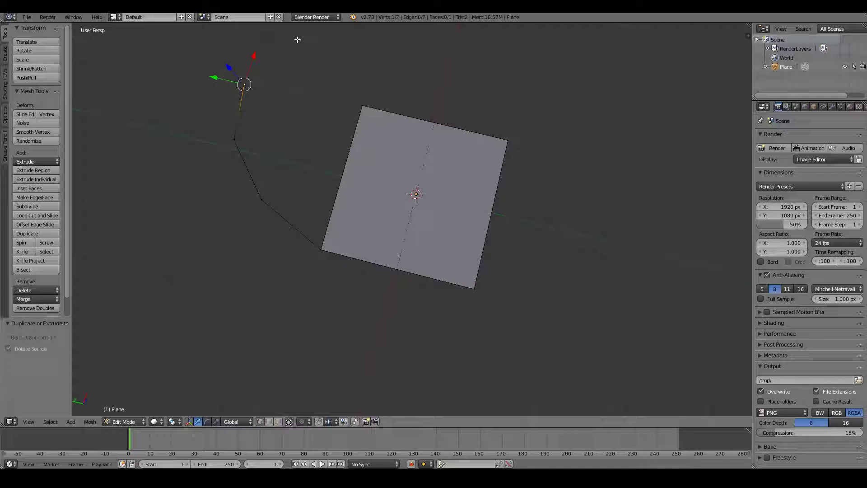
{"action": "right_click", "coordinate": [275, 59], "text": "ctrl"}
{"action": "right_click", "coordinate": [307, 74], "text": "ctrl"}
{"action": "right_click", "coordinate": [270, 106], "text": "ctrl"}
{"action": "right_click", "coordinate": [267, 142], "text": "ctrl"}
{"action": "right_click", "coordinate": [280, 177], "text": "ctrl"}
Step: Extend the chain back upward into a hook and add the plane's corner vertex to the selection
{"action": "right_click", "coordinate": [310, 156], "text": "ctrl"}
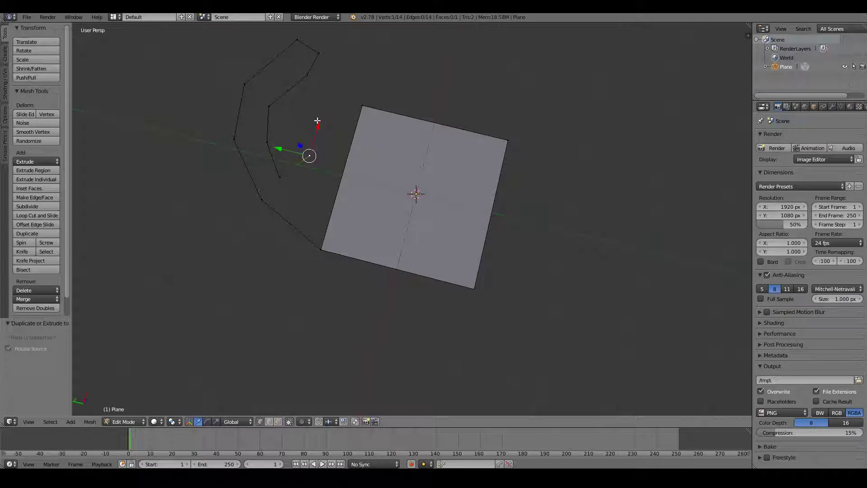
{"action": "right_click", "coordinate": [328, 87], "text": "ctrl"}
{"action": "right_click", "coordinate": [352, 49], "text": "ctrl"}
{"action": "right_click", "coordinate": [369, 59], "text": "ctrl"}
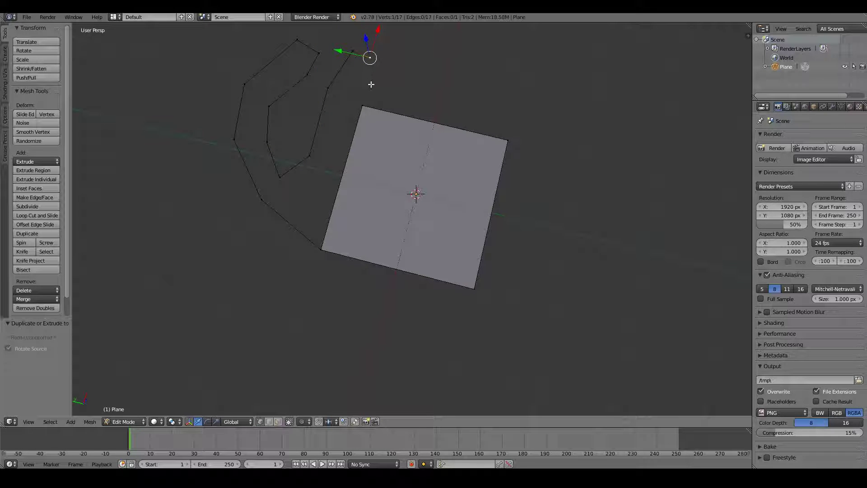
{"action": "right_click", "coordinate": [365, 105], "text": "shift"}
Step: Join the chain end to the plane corner and fill the first quad beside the plane's right edge
{"action": "key", "text": "f"}
{"action": "middle_click_drag", "start_coordinate": [434, 159], "coordinate": [346, 147]}
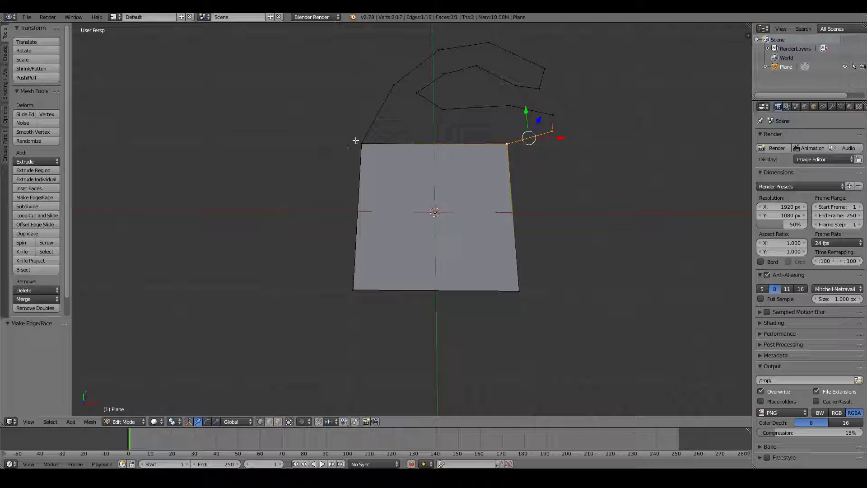
{"action": "middle_click_drag", "start_coordinate": [526, 135], "coordinate": [551, 158]}
{"action": "scroll", "coordinate": [555, 181], "scroll_direction": "up", "scroll_amount": 2}
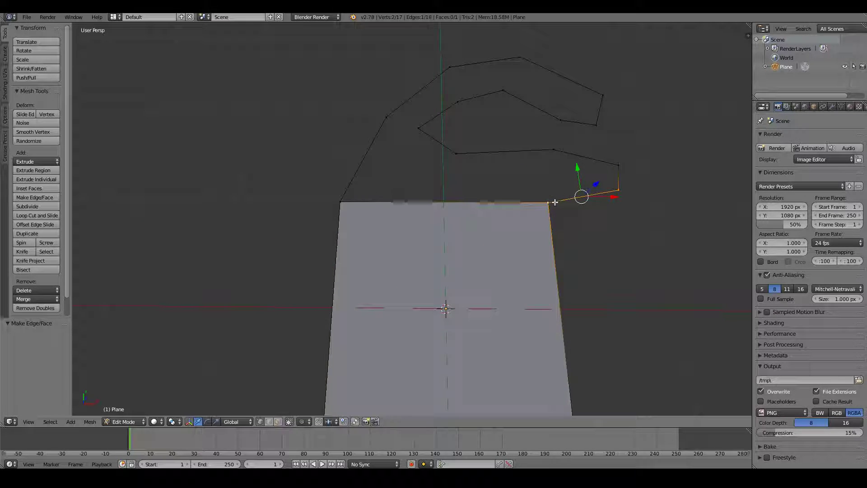
{"action": "right_click", "coordinate": [618, 165], "text": "shift"}
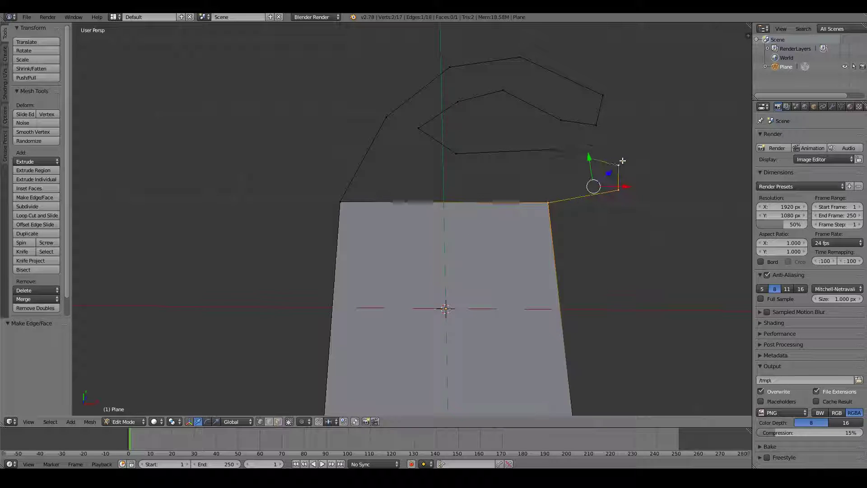
{"action": "right_click", "coordinate": [553, 150], "text": "shift"}
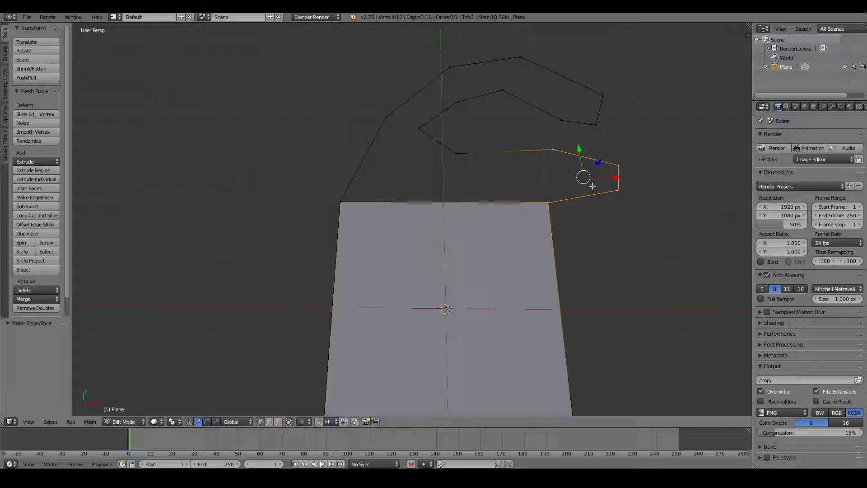
{"action": "key", "text": "f"}
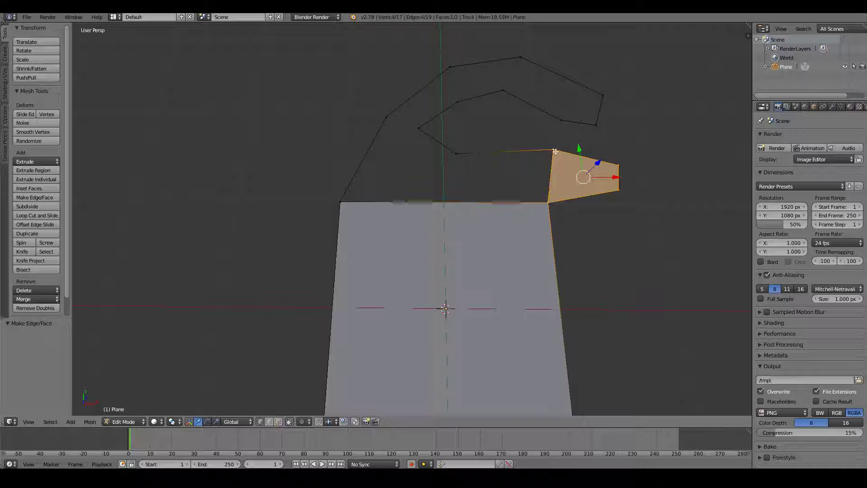
Step: Fill the next quad face between four outline vertices along the plane's top edge
{"action": "right_click", "coordinate": [553, 150]}
{"action": "right_click", "coordinate": [548, 203], "text": "shift"}
{"action": "right_click", "coordinate": [548, 202], "text": "shift"}
{"action": "right_click", "coordinate": [457, 154], "text": "shift"}
{"action": "right_click", "coordinate": [340, 202], "text": "shift"}
{"action": "right_click", "coordinate": [548, 203], "text": "shift"}
{"action": "key", "text": "f"}
Step: Fill the next quad face rising up the hook from the back-left vertex
{"action": "right_click", "coordinate": [457, 155]}
{"action": "middle_click_drag", "start_coordinate": [457, 154], "coordinate": [409, 181]}
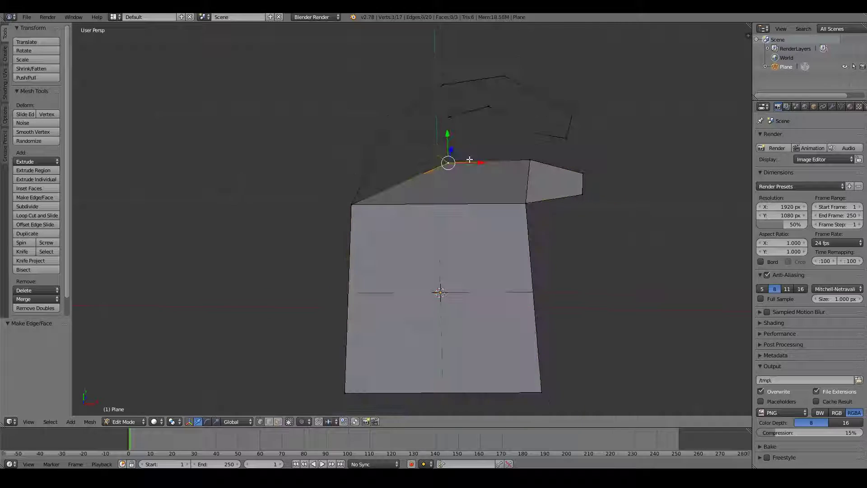
{"action": "right_click", "coordinate": [353, 202], "text": "shift"}
{"action": "right_click", "coordinate": [389, 131], "text": "shift"}
{"action": "right_click", "coordinate": [414, 140], "text": "shift"}
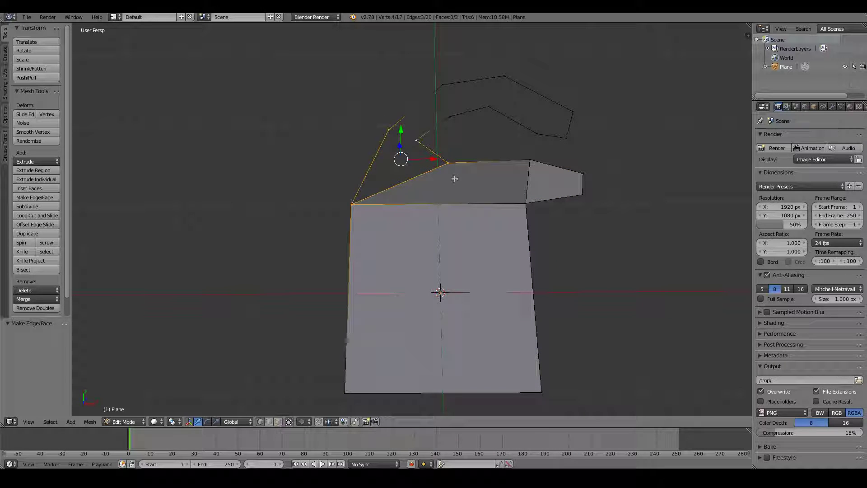
{"action": "key", "text": "f"}
Step: Fill the following quad face farther up the hook
{"action": "right_click", "coordinate": [415, 141]}
{"action": "right_click", "coordinate": [389, 131], "text": "shift"}
{"action": "right_click", "coordinate": [442, 86], "text": "shift"}
{"action": "right_click", "coordinate": [451, 117], "text": "shift"}
{"action": "key", "text": "f"}
Step: Nudge an outline vertex up and right, then fill the face near the top of the hook
{"action": "right_click", "coordinate": [452, 119]}
{"action": "key", "text": "g"}
{"action": "right_click", "coordinate": [506, 74], "text": "shift"}
{"action": "right_click", "coordinate": [443, 85], "text": "shift"}
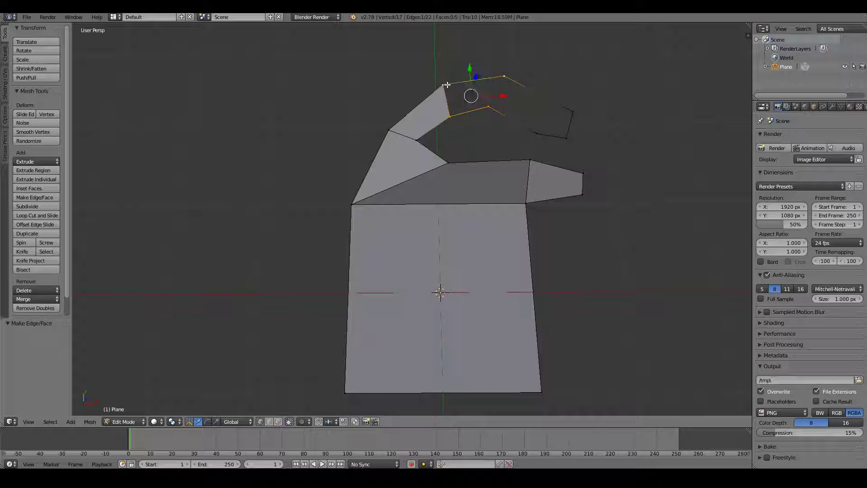
{"action": "key", "text": "f"}
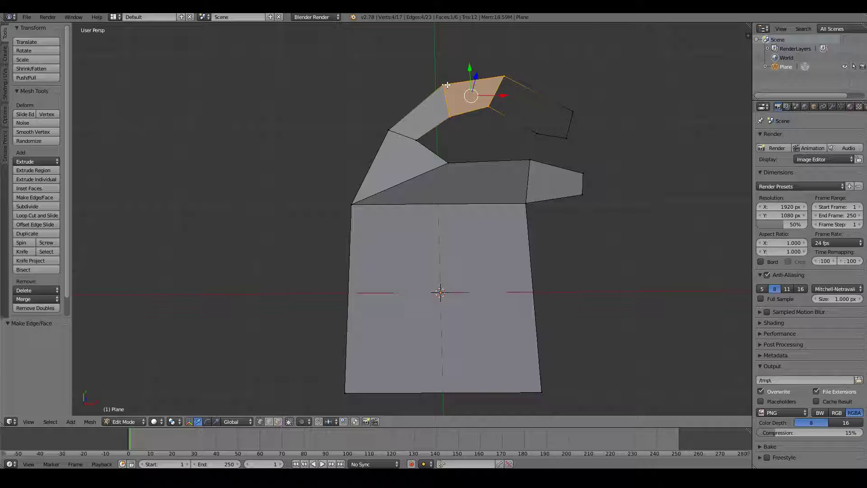
Step: Fill the hook face that curves down toward its right end
{"action": "right_click", "coordinate": [490, 108]}
{"action": "right_click", "coordinate": [504, 75], "text": "shift"}
{"action": "right_click", "coordinate": [536, 134], "text": "shift"}
{"action": "right_click", "coordinate": [572, 110], "text": "shift"}
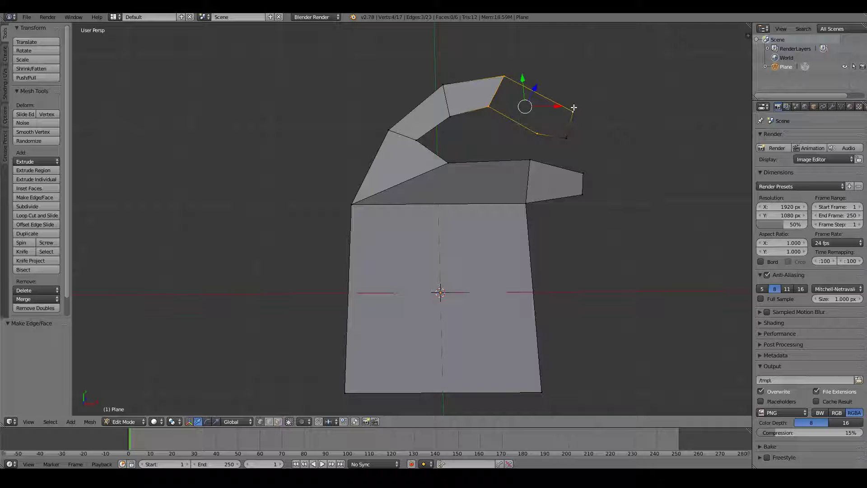
{"action": "key", "text": "f"}
Step: Select the corners at the hook's right end, then deselect everything and orbit to inspect
{"action": "right_click", "coordinate": [567, 138]}
{"action": "right_click", "coordinate": [536, 133], "text": "shift"}
{"action": "right_click", "coordinate": [572, 111], "text": "shift"}
{"action": "middle_click_drag", "start_coordinate": [563, 149], "coordinate": [556, 149]}
{"action": "key", "text": "a"}
{"action": "scroll", "coordinate": [565, 208], "scroll_direction": "down", "scroll_amount": 2}
{"action": "middle_click_drag", "start_coordinate": [565, 208], "coordinate": [555, 181]}
Step: Tilt the view to look from above, then leave and re-enter Edit Mode
{"action": "middle_click_drag", "start_coordinate": [517, 148], "coordinate": [506, 141]}
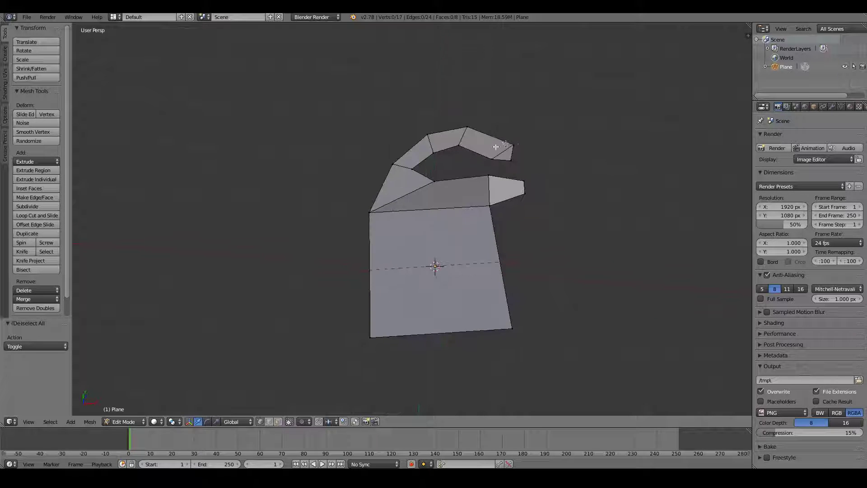
{"action": "middle_click_drag", "start_coordinate": [551, 120], "coordinate": [554, 137]}
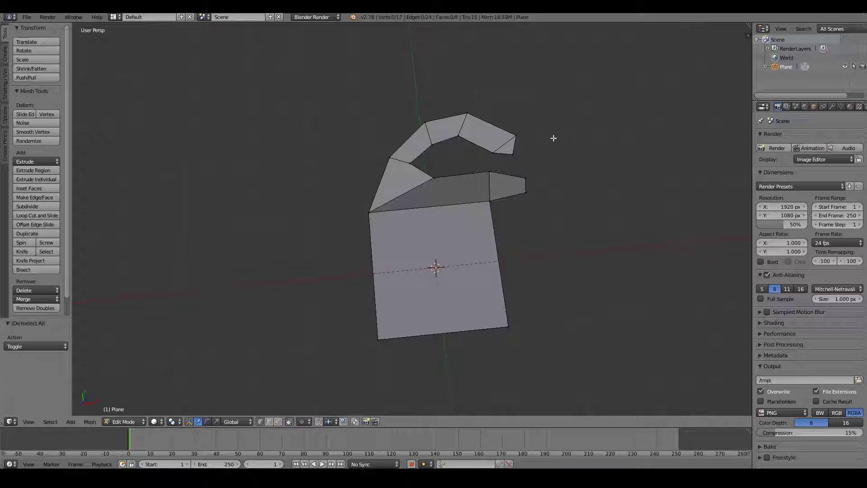
{"action": "middle_click_drag", "start_coordinate": [476, 298], "coordinate": [447, 257]}
{"action": "key", "text": "Tab"}
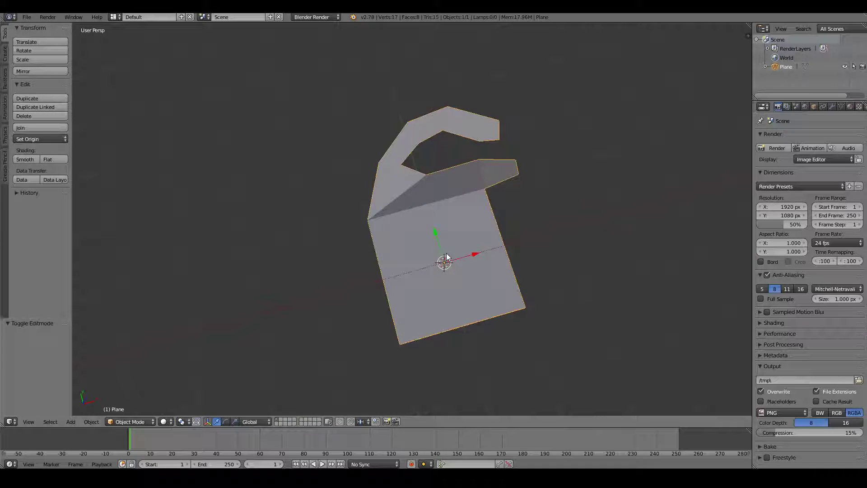
{"action": "key", "text": "Tab"}
Step: Select one hook face and duplicate it with Shift+D
{"action": "right_click", "coordinate": [398, 133]}
{"action": "right_click", "coordinate": [428, 130]}
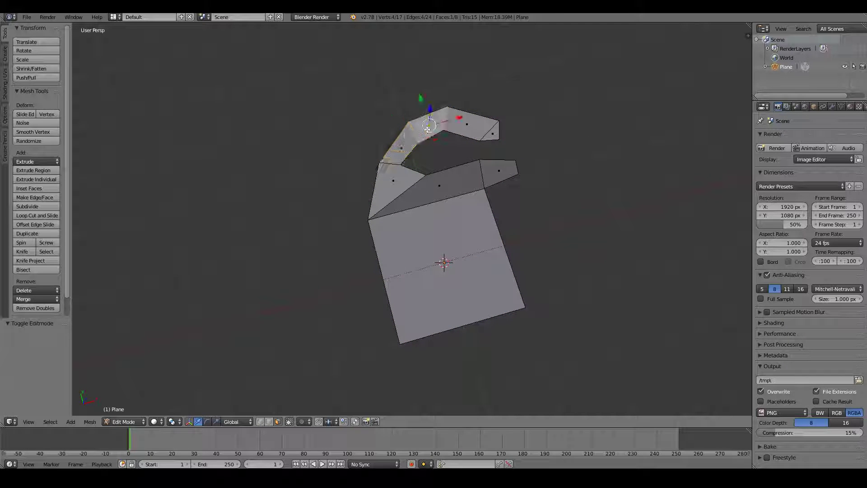
{"action": "right_click", "coordinate": [465, 127]}
{"action": "right_click", "coordinate": [490, 133]}
{"action": "right_click", "coordinate": [497, 172]}
{"action": "right_click", "coordinate": [467, 185]}
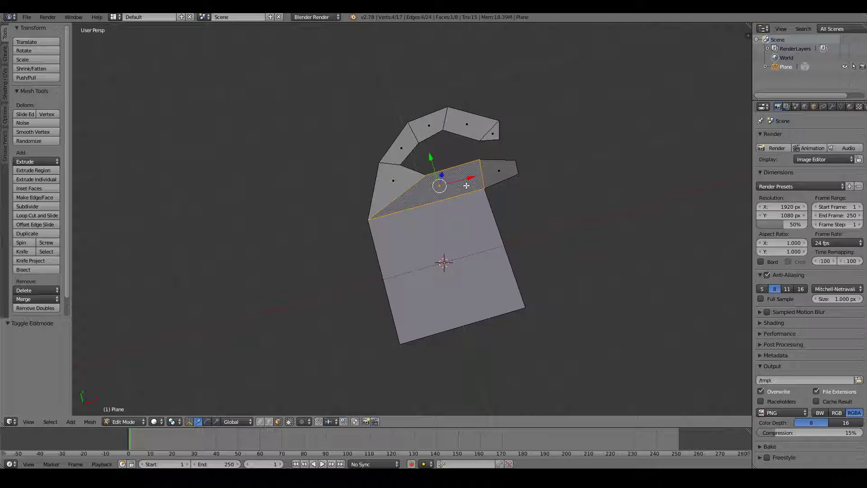
{"action": "right_click", "coordinate": [429, 127]}
{"action": "middle_click_drag", "start_coordinate": [429, 127], "coordinate": [336, 126]}
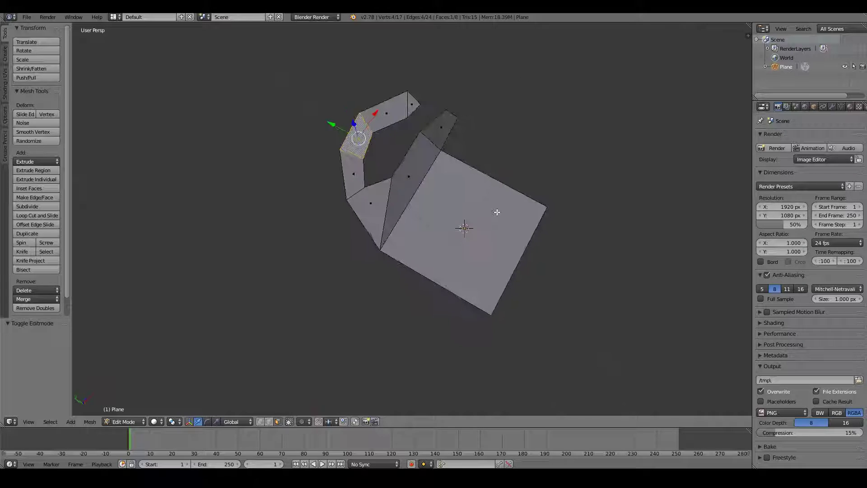
{"action": "key", "text": "shift+d"}
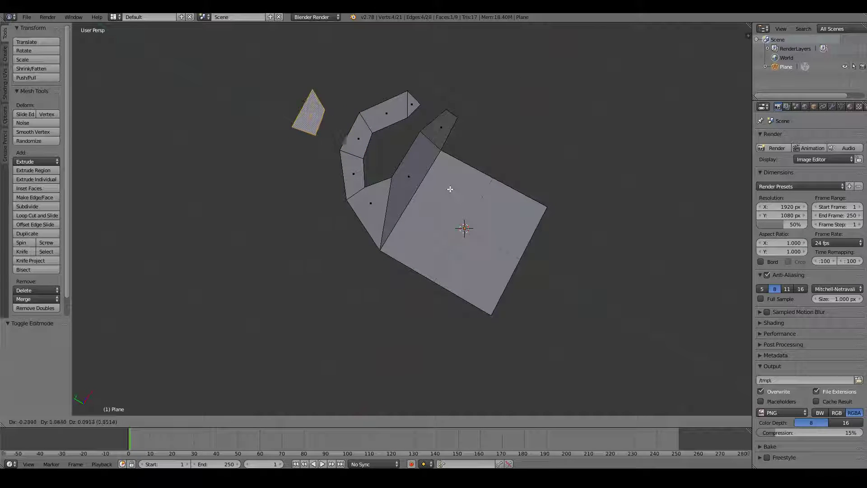
Step: Place the duplicate up and left, joining its bottom vertex to the hook's top vertex with an edge
{"action": "left_click", "coordinate": [311, 113]}
{"action": "middle_click_drag", "start_coordinate": [311, 113], "coordinate": [343, 204]}
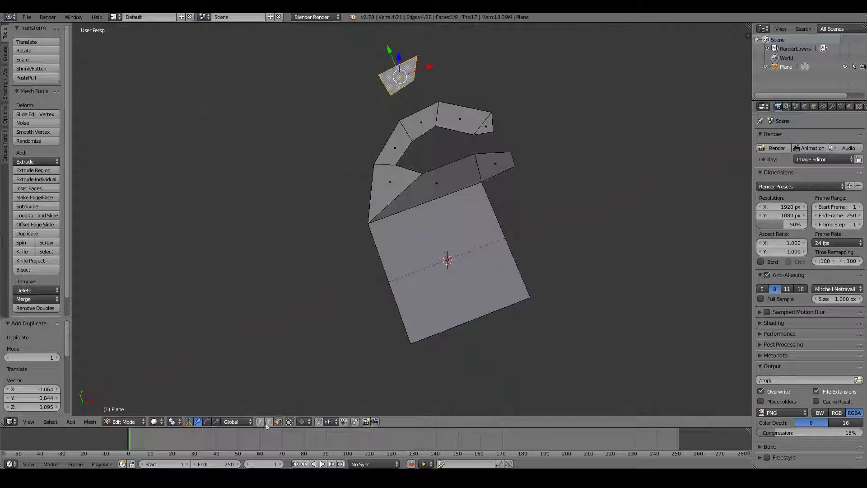
{"action": "right_click", "coordinate": [392, 95]}
{"action": "right_click", "coordinate": [400, 120], "text": "shift"}
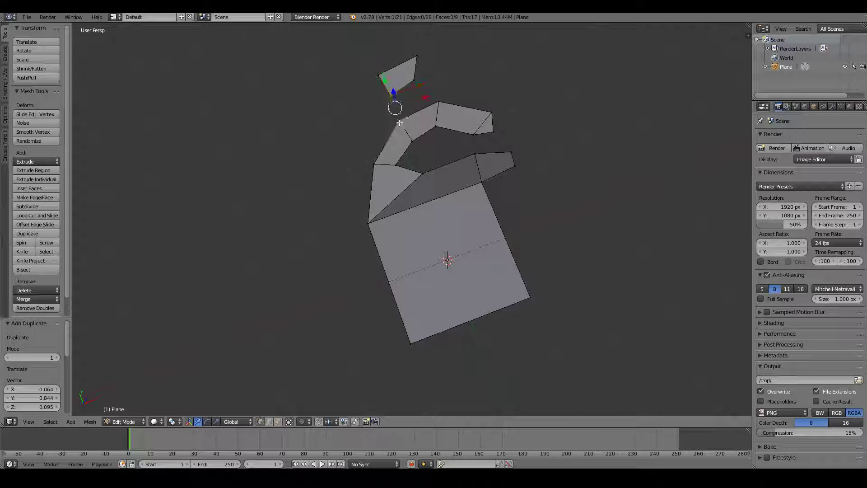
{"action": "key", "text": "f"}
Step: Fill a face between the duplicate's lower vertices and the hook's top vertices
{"action": "right_click", "coordinate": [413, 80]}
{"action": "right_click", "coordinate": [436, 102], "text": "shift"}
{"action": "right_click", "coordinate": [400, 120], "text": "shift"}
{"action": "right_click", "coordinate": [391, 95], "text": "shift"}
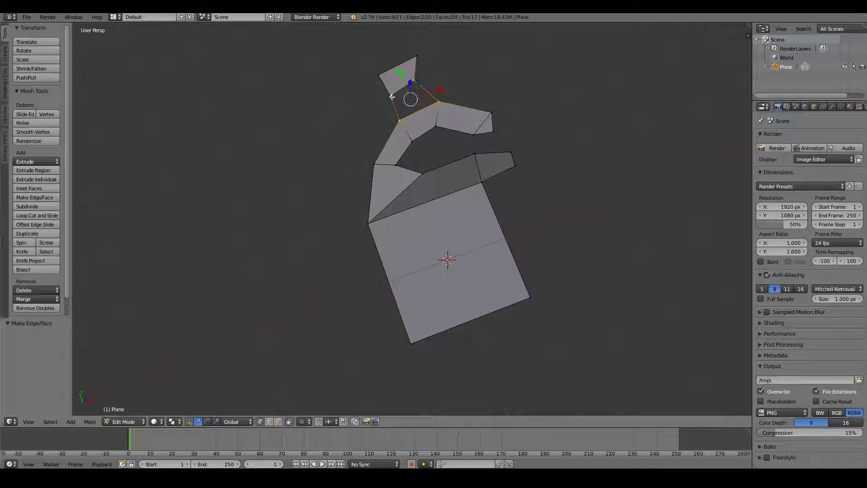
{"action": "key", "text": "f"}
Step: Return the plane to Object Mode and orbit so the mesh stands upright
{"action": "key", "text": "Tab"}
{"action": "key", "text": "Tab"}
{"action": "middle_click_drag", "start_coordinate": [407, 149], "coordinate": [393, 223]}
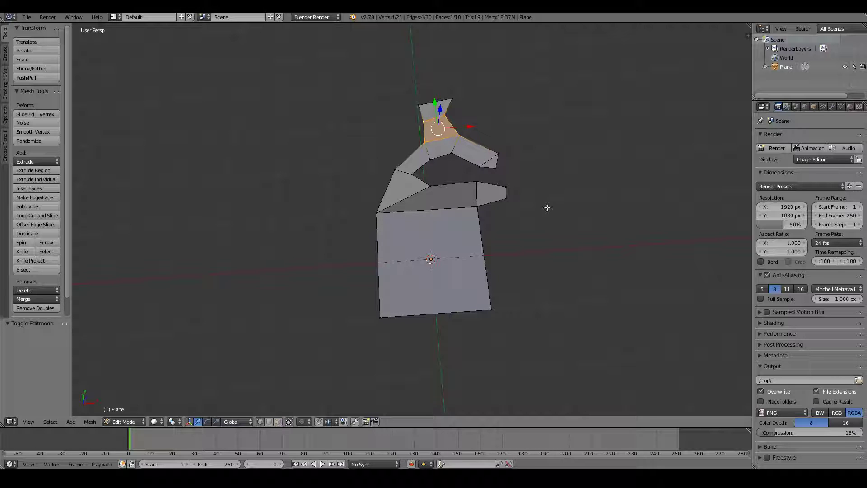
{"action": "middle_click_drag", "start_coordinate": [542, 223], "coordinate": [538, 234]}
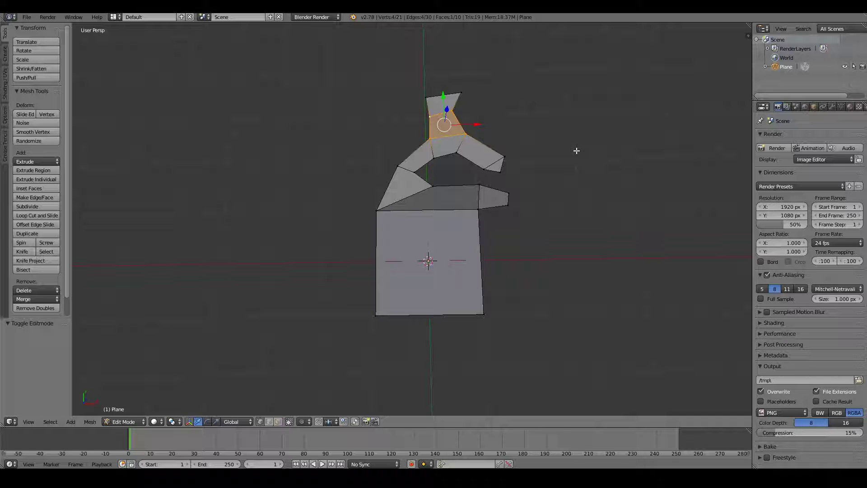
{"action": "key", "text": "Tab"}
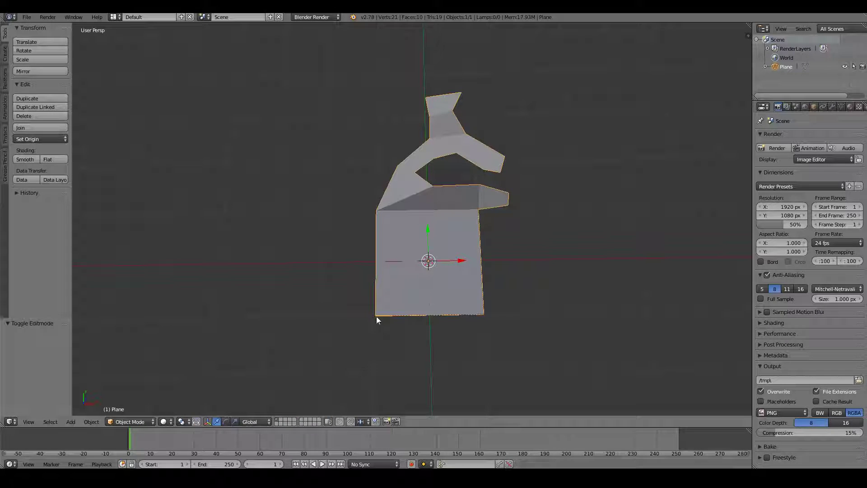
{"action": "middle_click_drag", "start_coordinate": [400, 245], "coordinate": [506, 239]}
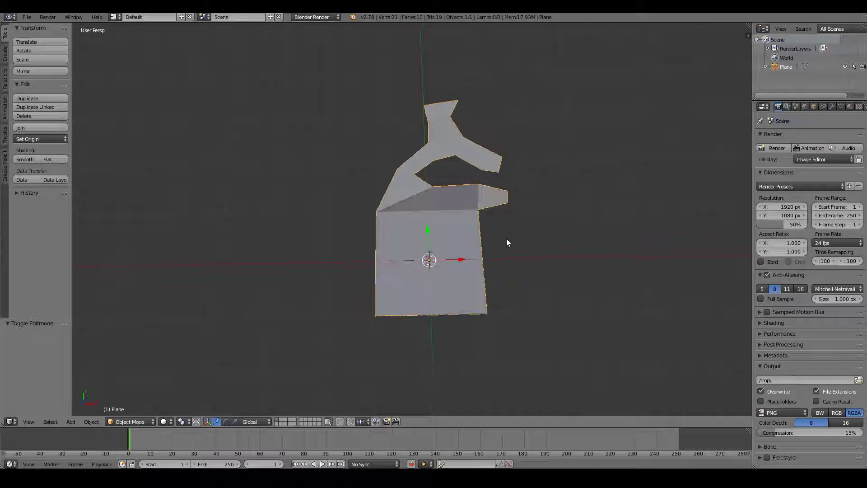